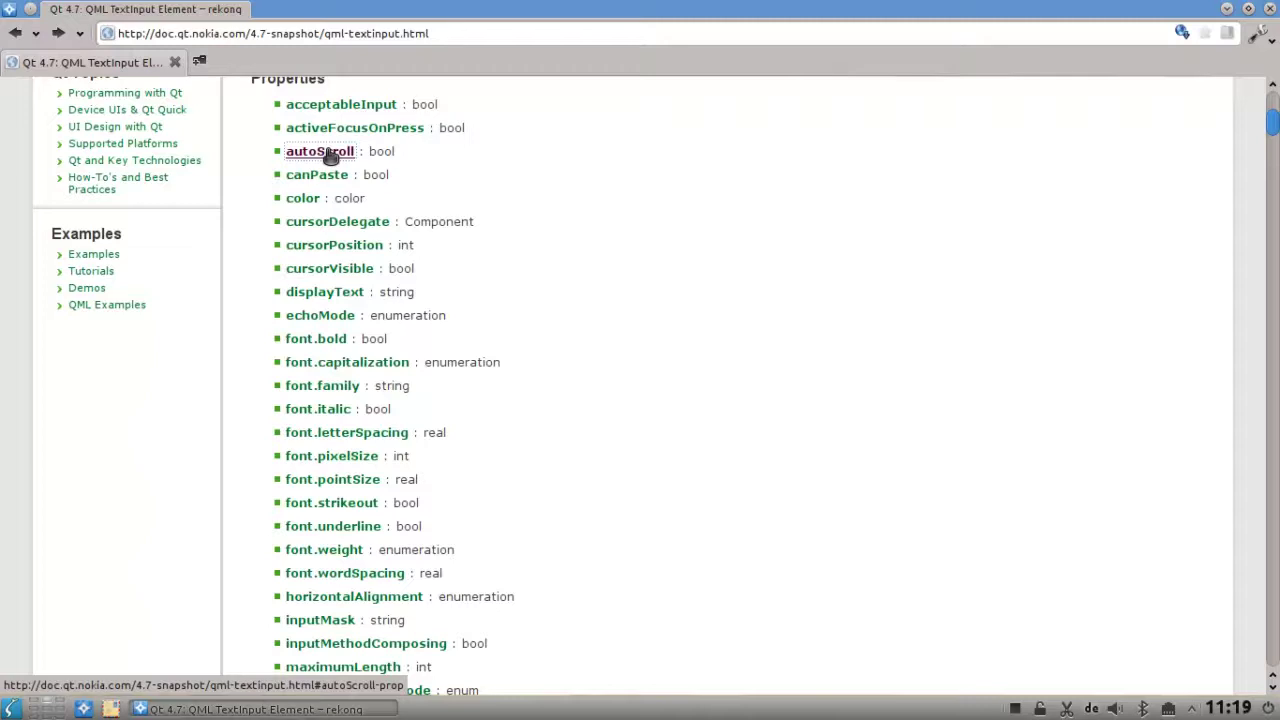
Step: Open the autoScroll link in a new tab and view it, then follow it in the first tab
middle_click(330, 152)
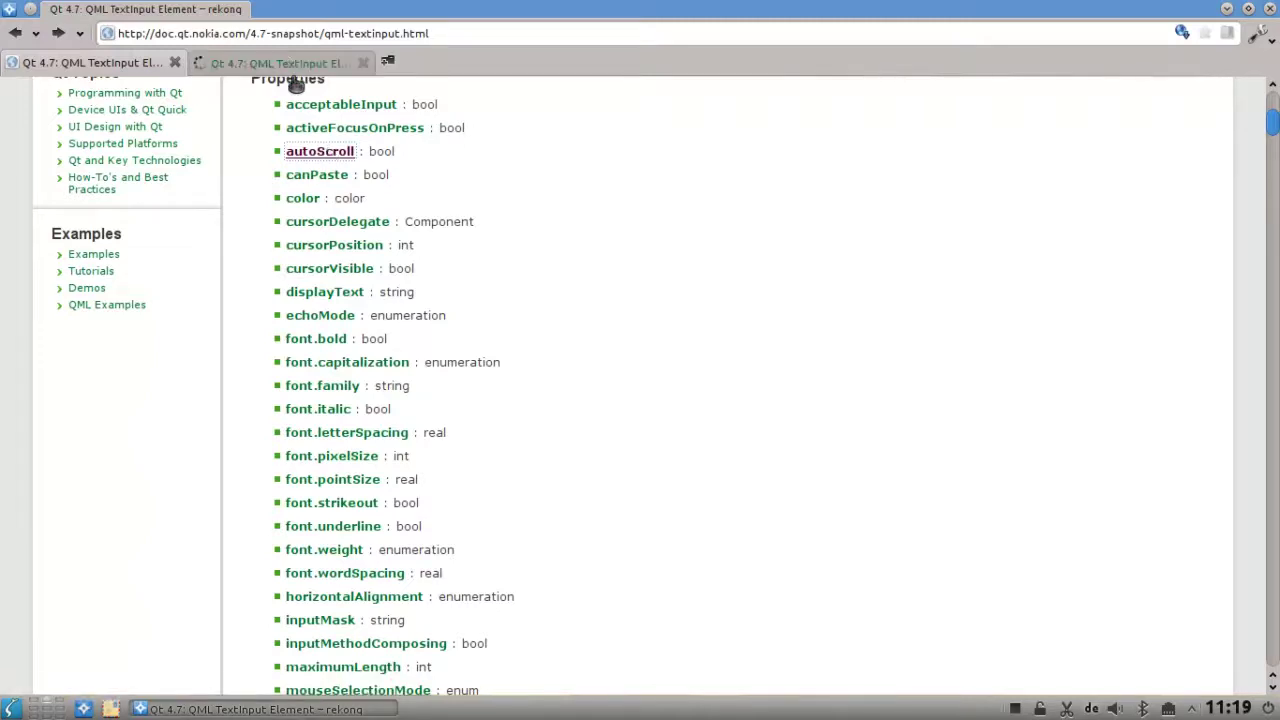
click(290, 63)
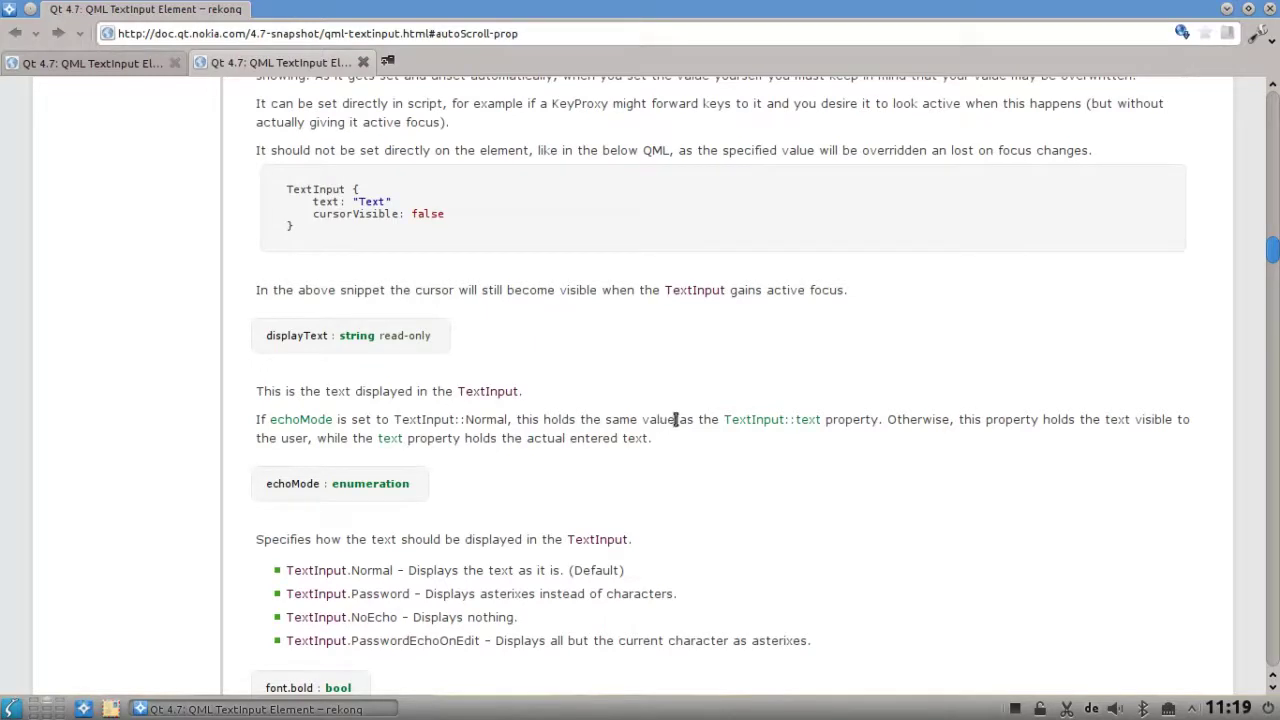
scroll(676, 440, down, 3)
scroll(676, 440, down, 3)
scroll(676, 440, down, 4)
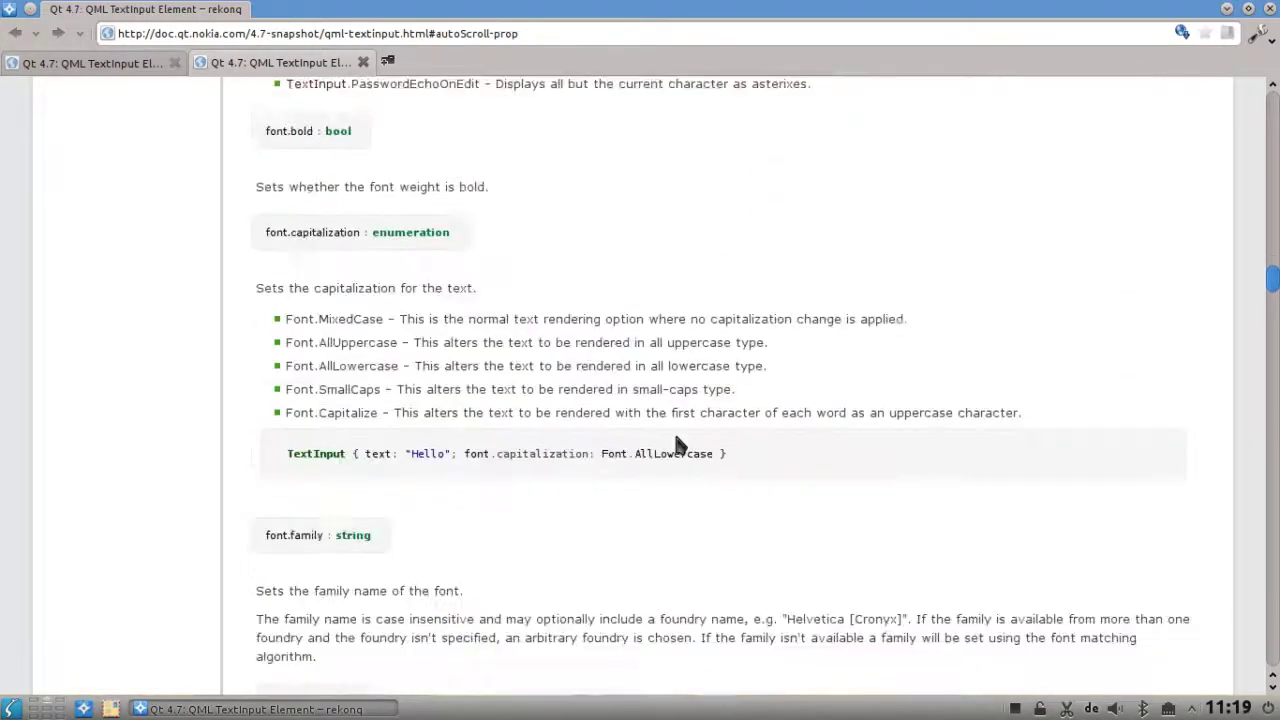
scroll(676, 440, down, 2)
scroll(676, 440, up, 2)
click(105, 66)
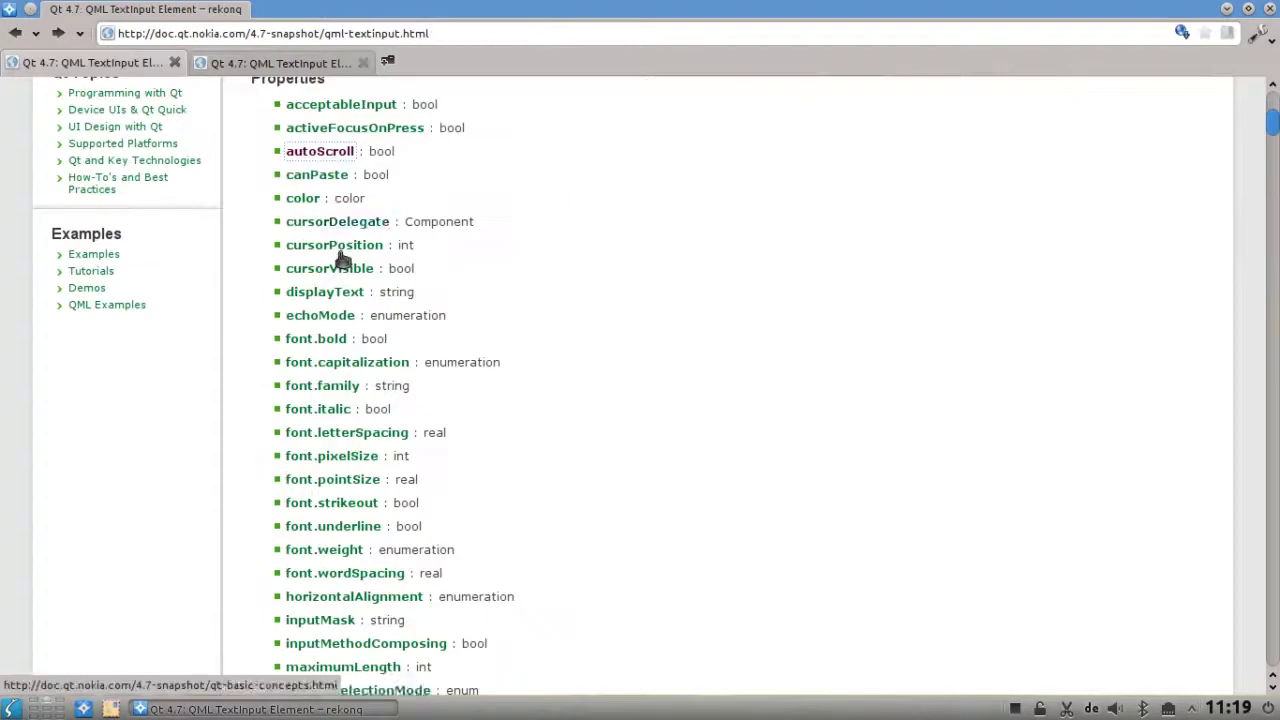
click(317, 152)
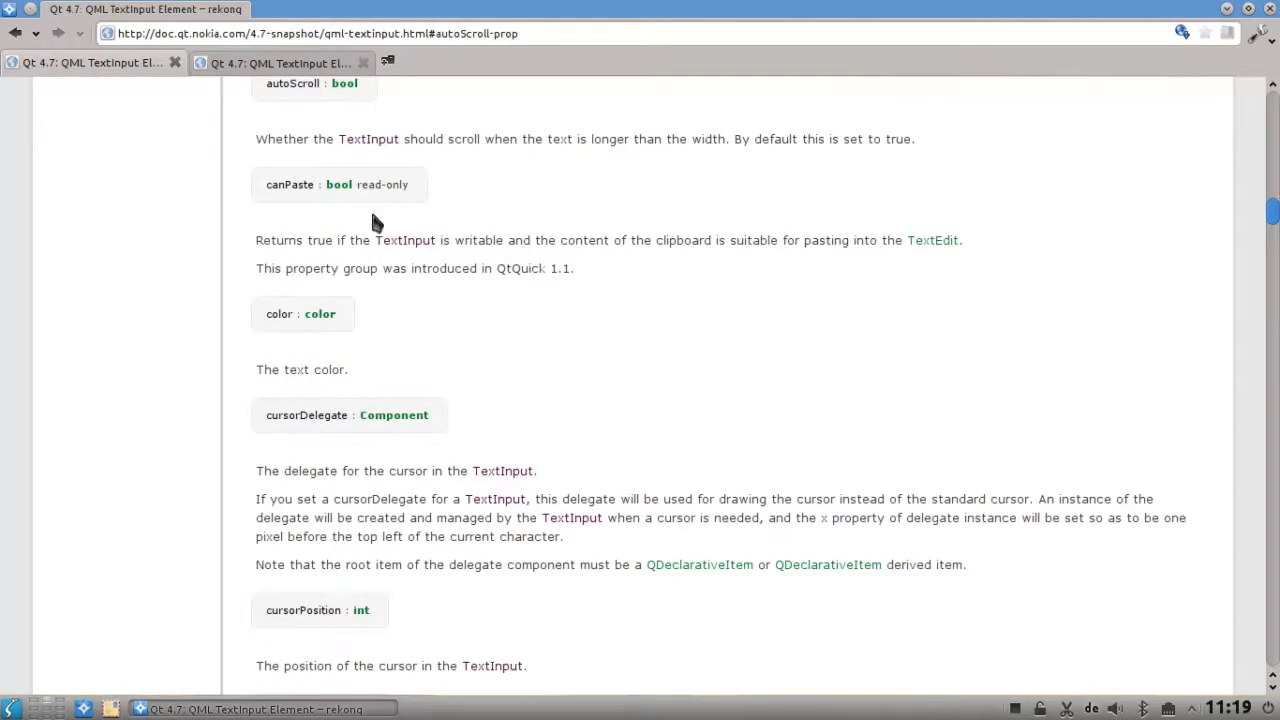